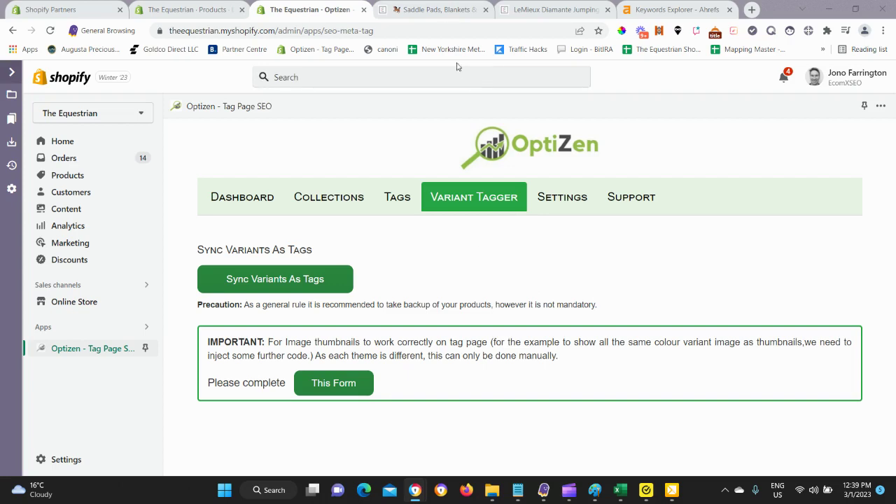
# - Browse the Saddle Blankets, Pads & Squares collection's product grid, filters and popular-questions section
pyautogui.click(439, 10)
pyautogui.moveTo(433, 174)
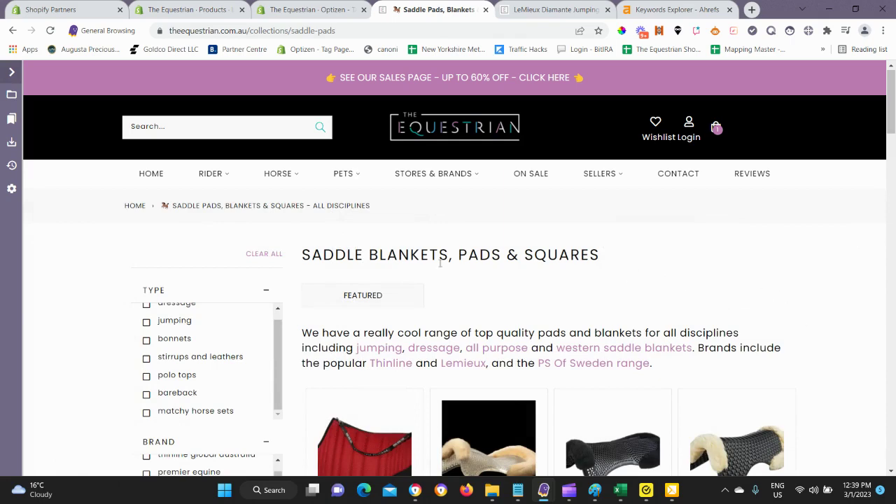
pyautogui.scroll(-2, 588, 289)
pyautogui.scroll(-2, 767, 262)
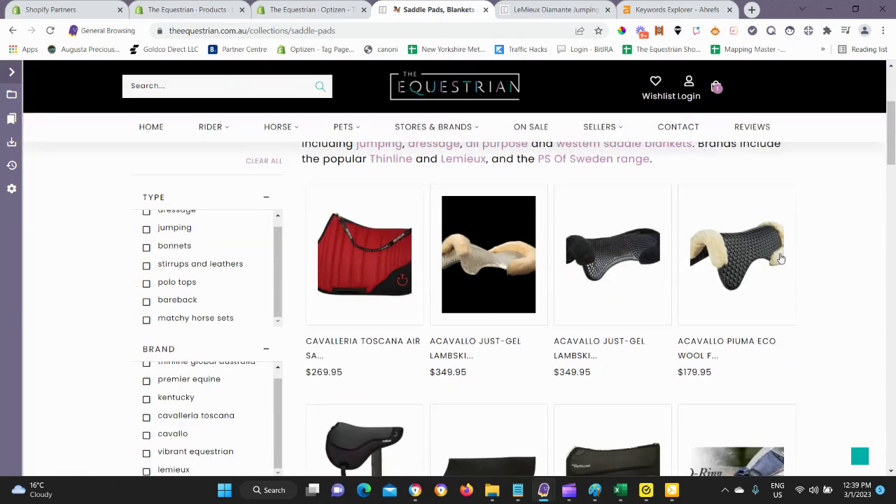
pyautogui.scroll(-3, 818, 298)
pyautogui.scroll(-3, 815, 312)
pyautogui.scroll(-5, 815, 312)
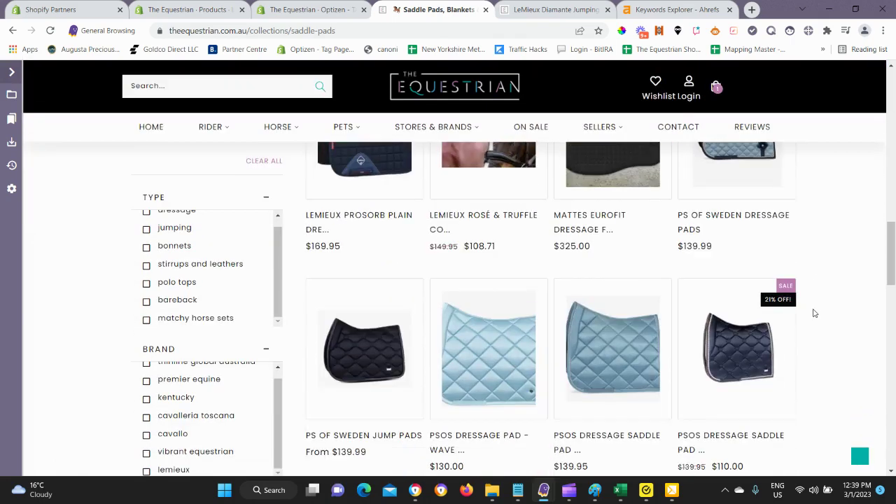
pyautogui.scroll(-3, 815, 312)
pyautogui.scroll(-2, 814, 313)
pyautogui.scroll(-3, 810, 315)
pyautogui.scroll(-2, 770, 305)
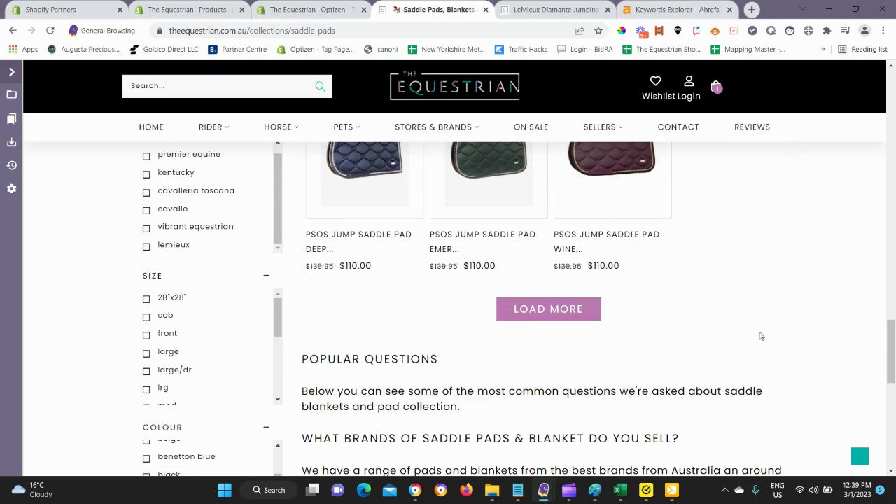
pyautogui.scroll(2, 717, 356)
pyautogui.scroll(1, 721, 344)
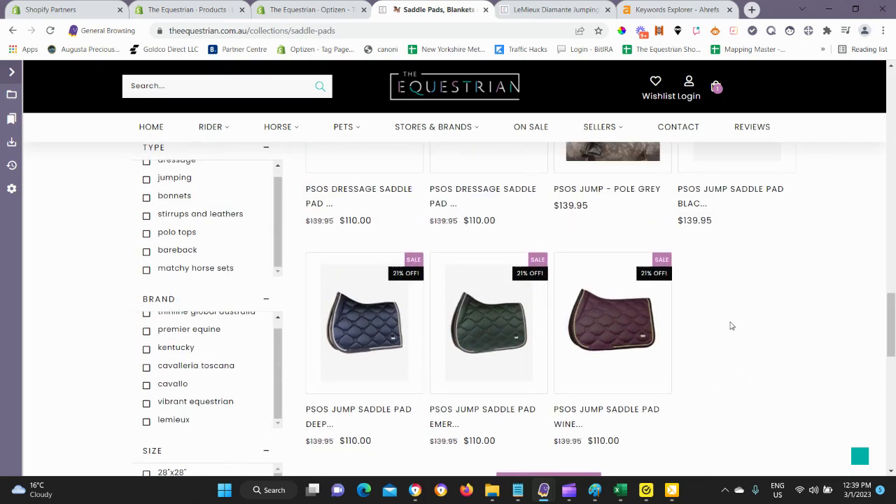
pyautogui.scroll(-3, 750, 347)
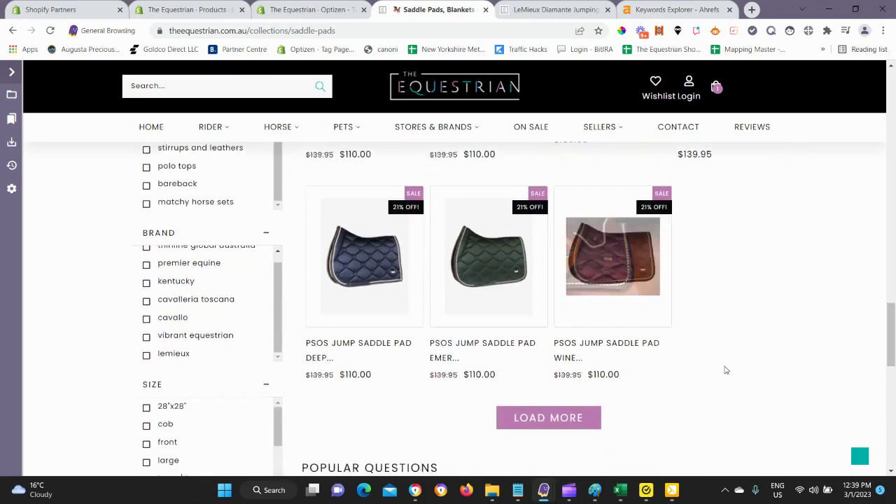
pyautogui.scroll(-2, 743, 354)
pyautogui.scroll(-2, 744, 353)
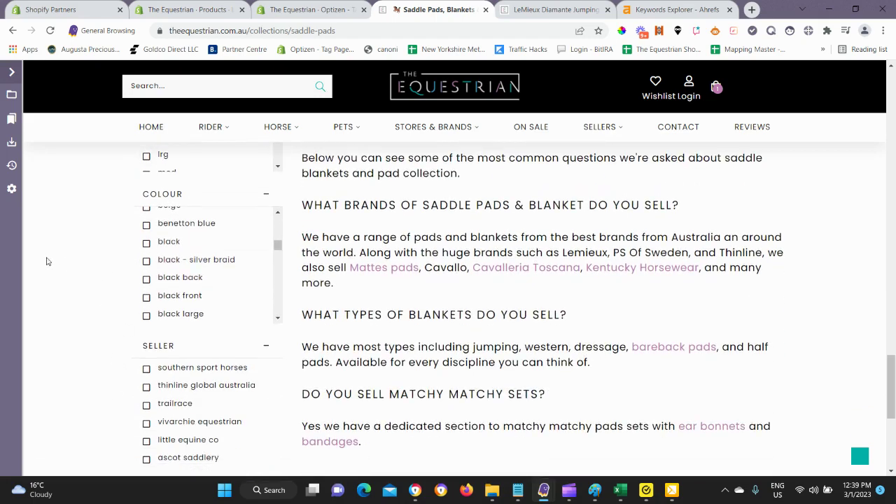
pyautogui.scroll(2, 751, 302)
pyautogui.scroll(3, 784, 304)
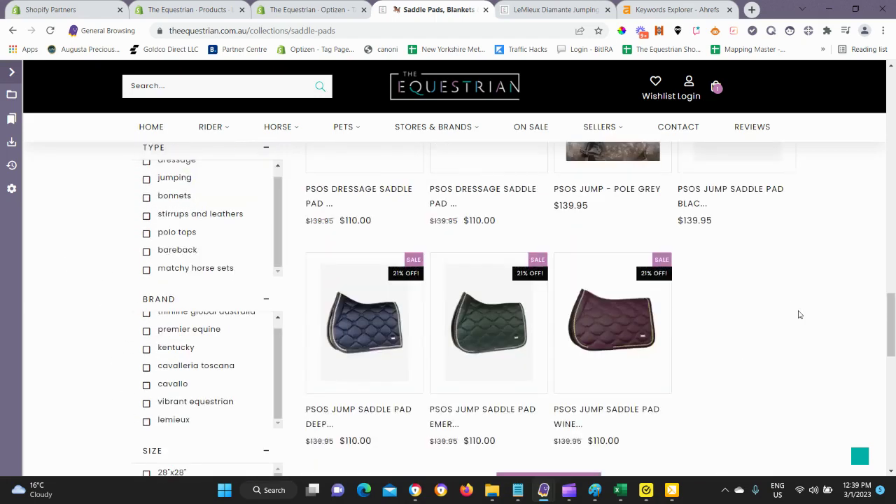
pyautogui.scroll(3, 798, 314)
pyautogui.scroll(3, 813, 322)
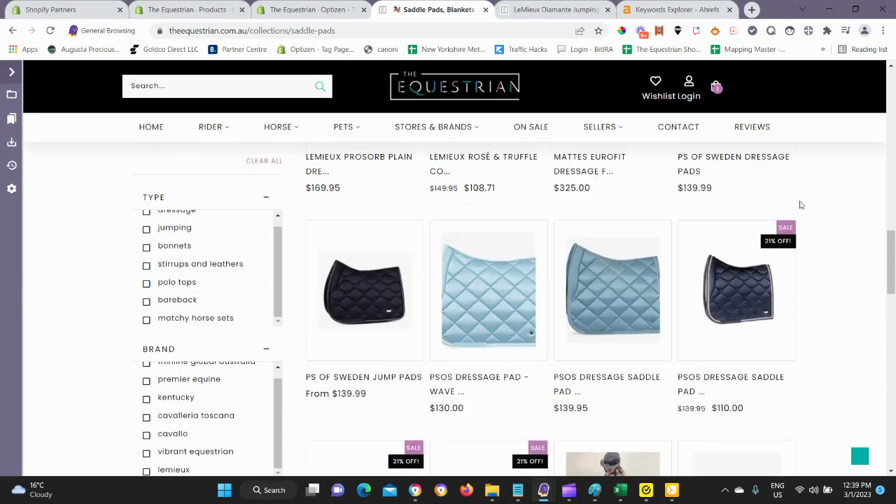
pyautogui.click(555, 14)
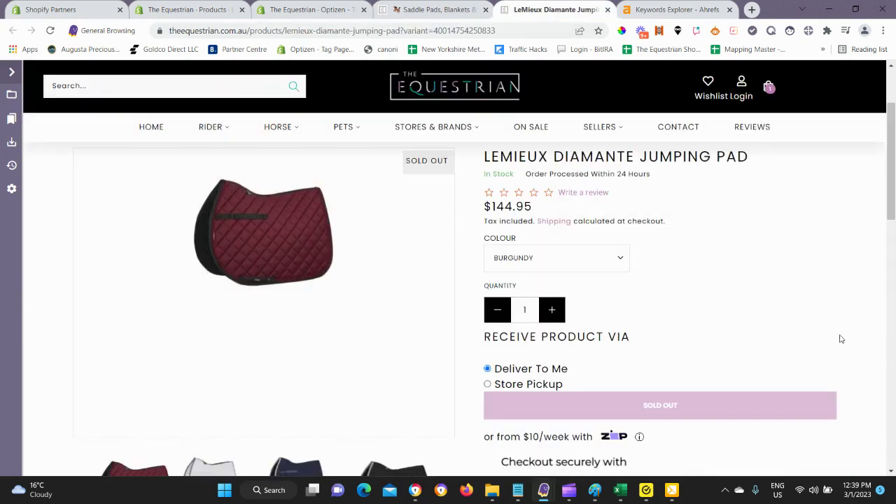
pyautogui.click(549, 268)
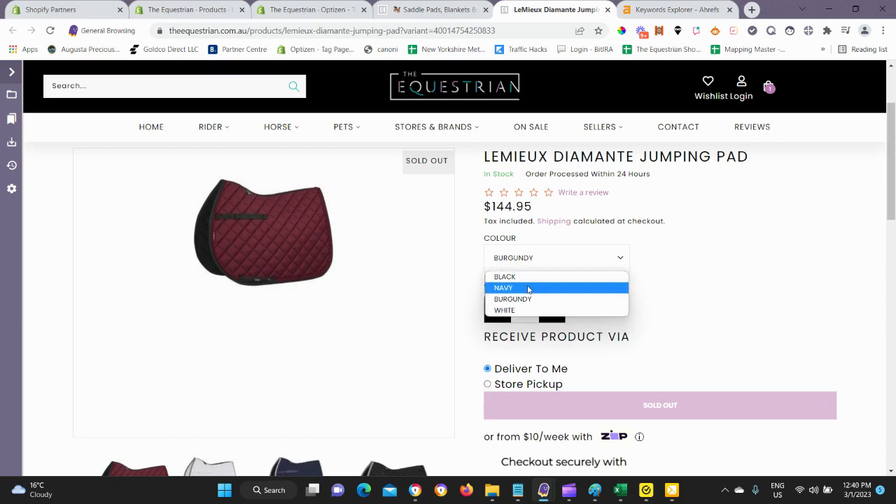
pyautogui.click(723, 276)
pyautogui.scroll(2, 725, 291)
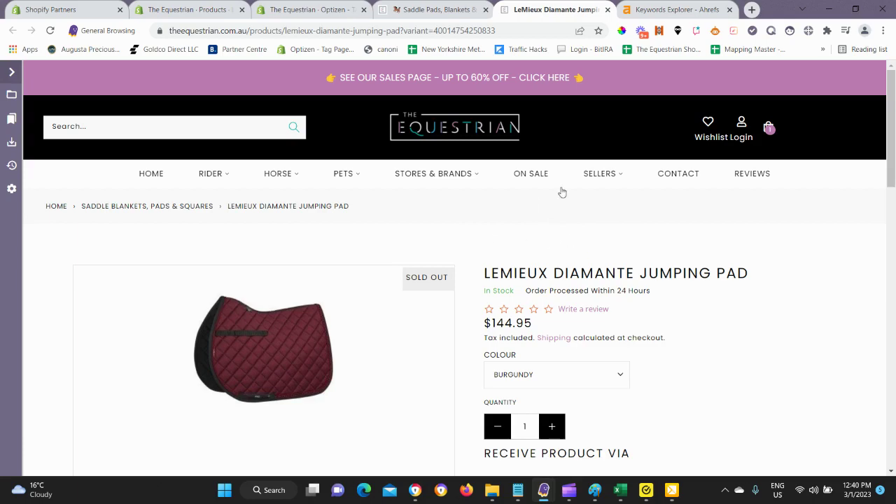
pyautogui.click(415, 15)
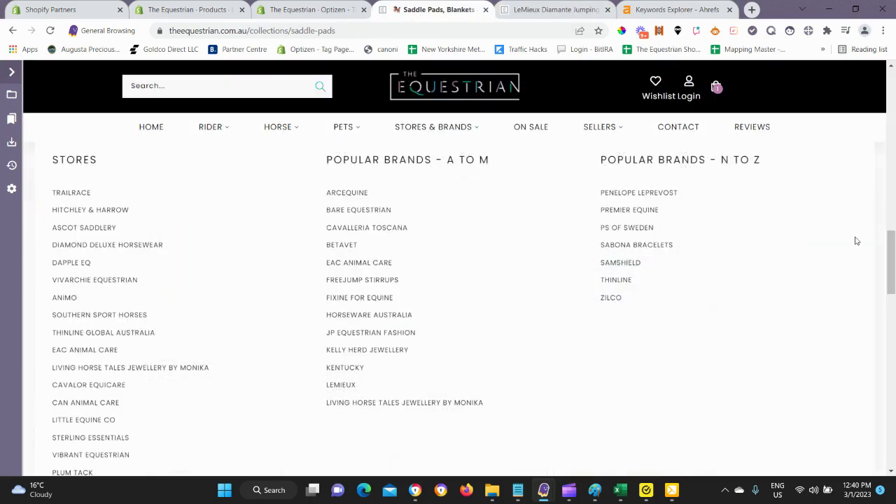
pyautogui.scroll(2, 856, 204)
pyautogui.scroll(3, 856, 204)
pyautogui.scroll(3, 844, 226)
pyautogui.scroll(3, 844, 226)
pyautogui.scroll(3, 844, 228)
pyautogui.scroll(-3, 833, 238)
pyautogui.scroll(-2, 826, 273)
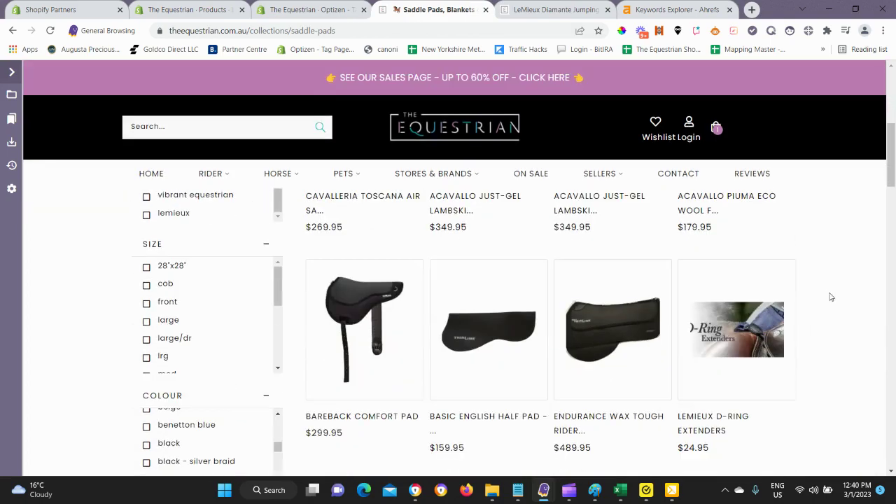
pyautogui.scroll(-3, 830, 297)
pyautogui.scroll(-1, 829, 299)
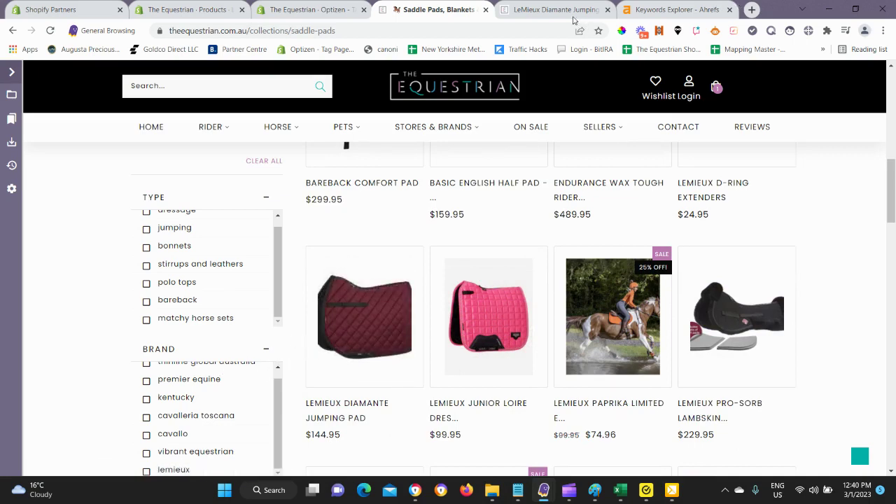
pyautogui.click(546, 10)
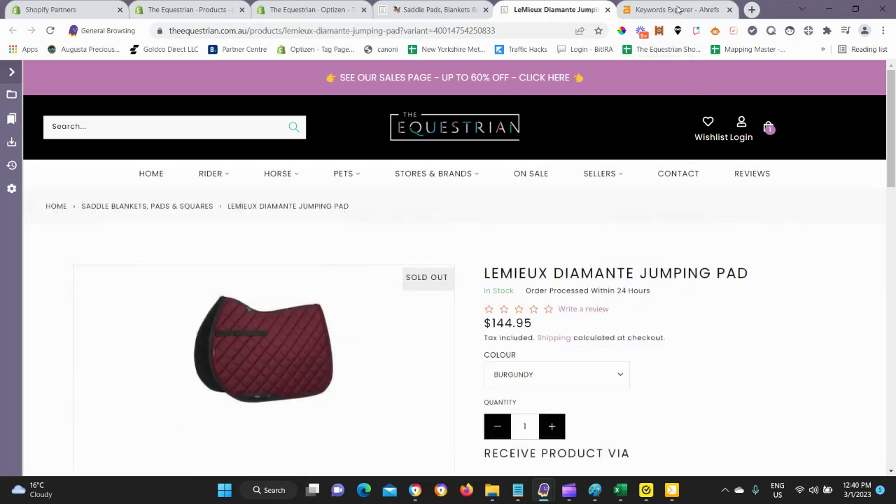
pyautogui.click(548, 371)
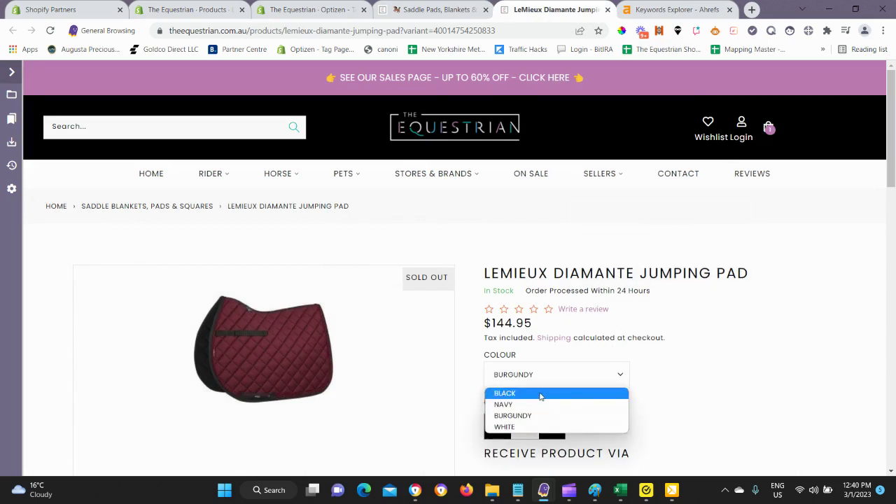
pyautogui.click(428, 12)
pyautogui.moveTo(280, 126)
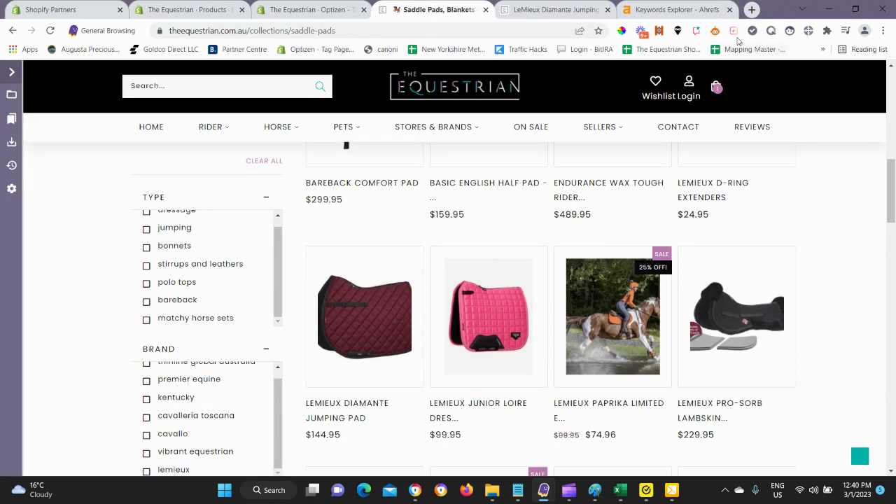
# - Review the 'black saddle pads' keyword: 90 searches in Australia, 900 globally
pyautogui.click(675, 13)
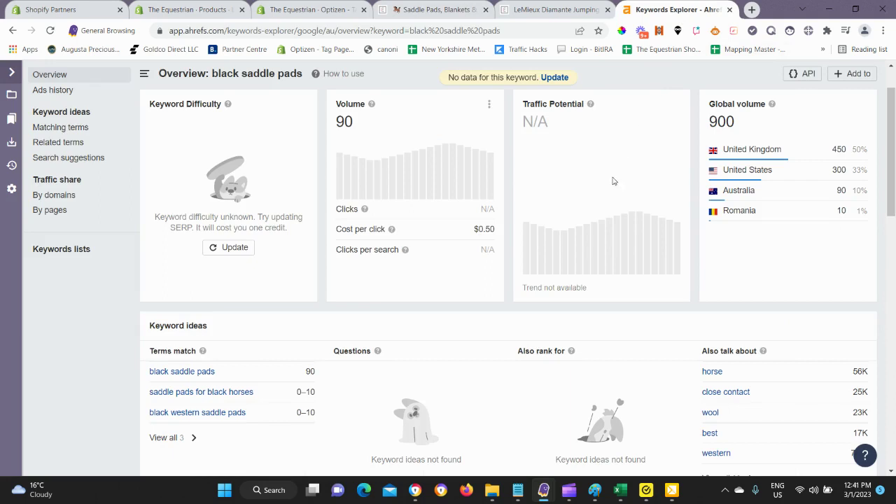
pyautogui.scroll(1, 615, 192)
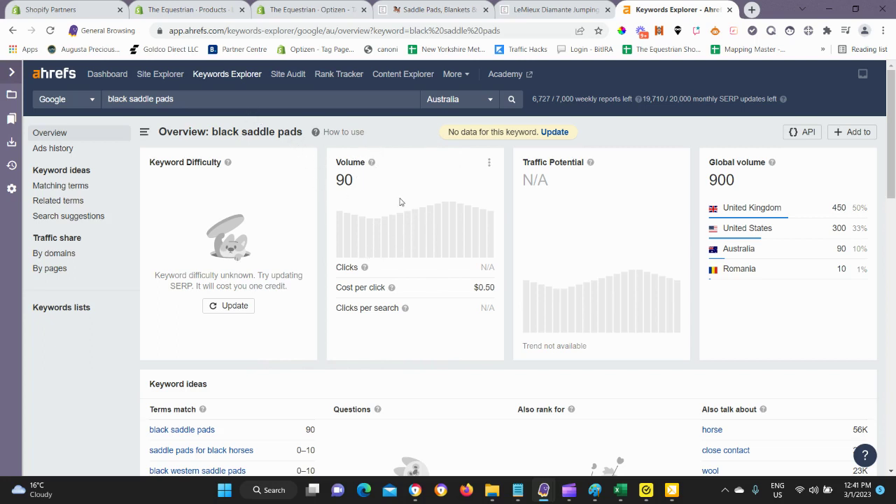
pyautogui.scroll(-1, 408, 302)
pyautogui.scroll(1, 407, 301)
# - Review the LeMieux Diamante Jumping Pad's four colour variants and colour tags in the product editor
pyautogui.click(172, 7)
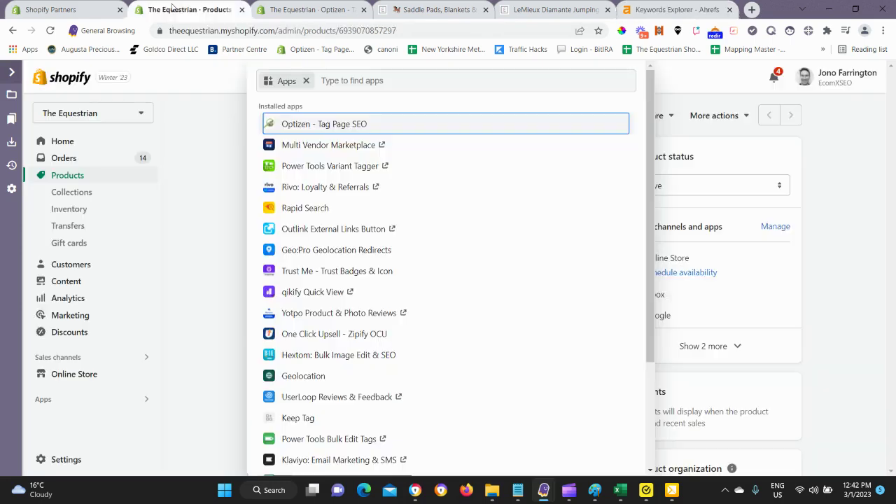
pyautogui.click(223, 154)
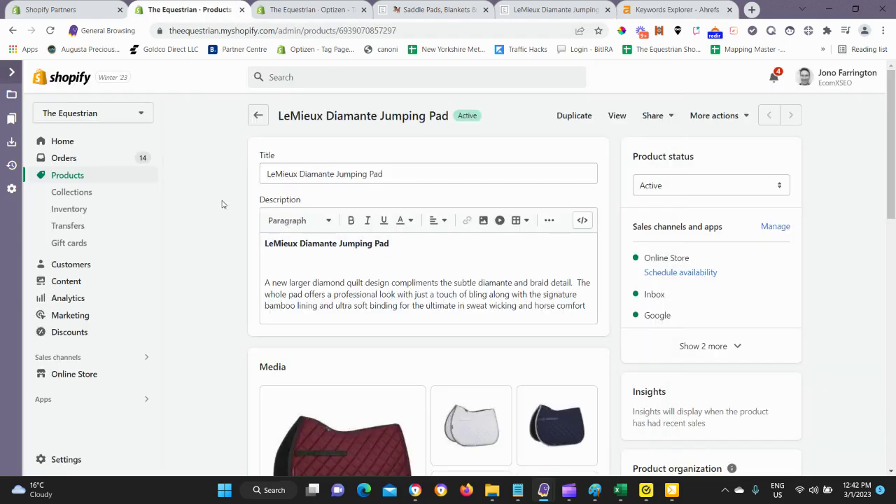
pyautogui.scroll(-2, 217, 209)
pyautogui.scroll(2, 217, 210)
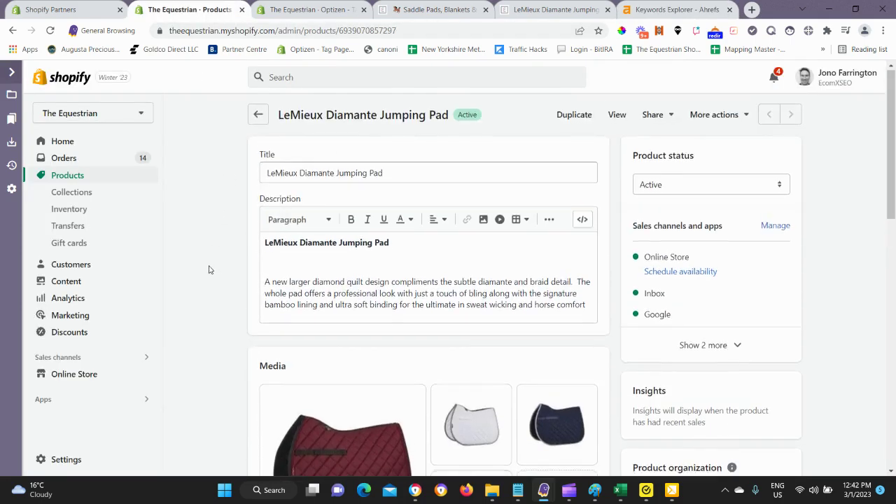
pyautogui.scroll(-2, 207, 269)
pyautogui.scroll(-1, 210, 253)
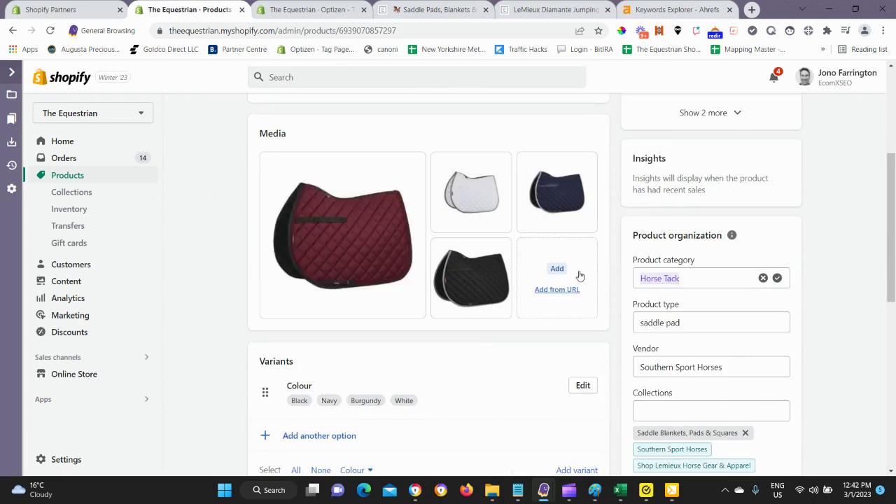
pyautogui.scroll(-1, 210, 294)
pyautogui.scroll(-3, 205, 299)
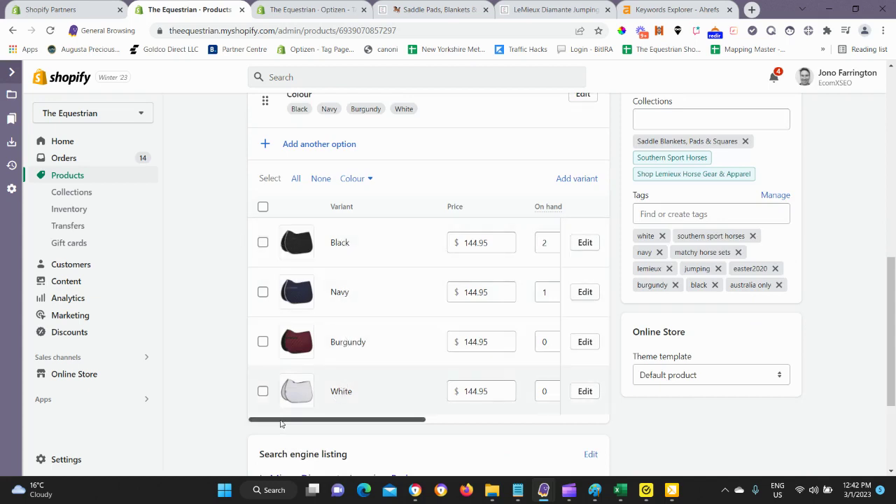
pyautogui.scroll(2, 238, 266)
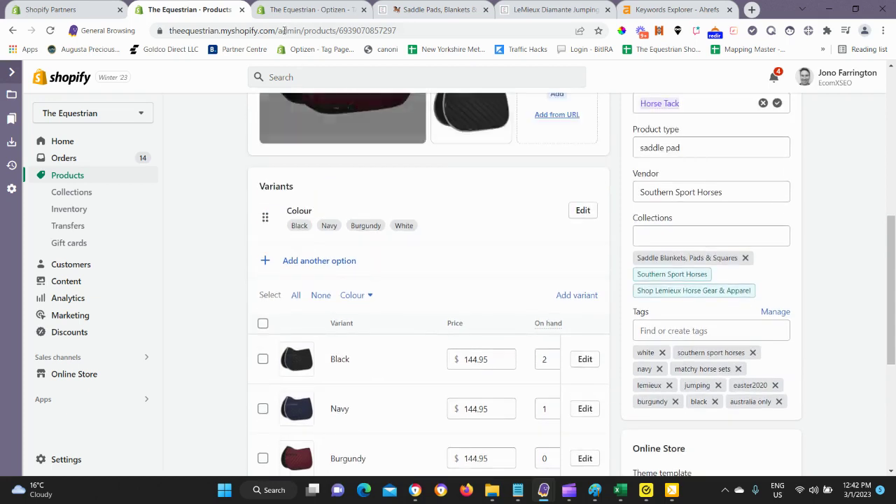
# - After a look at the Optizen app, recheck the pad's variants and tags
pyautogui.click(299, 8)
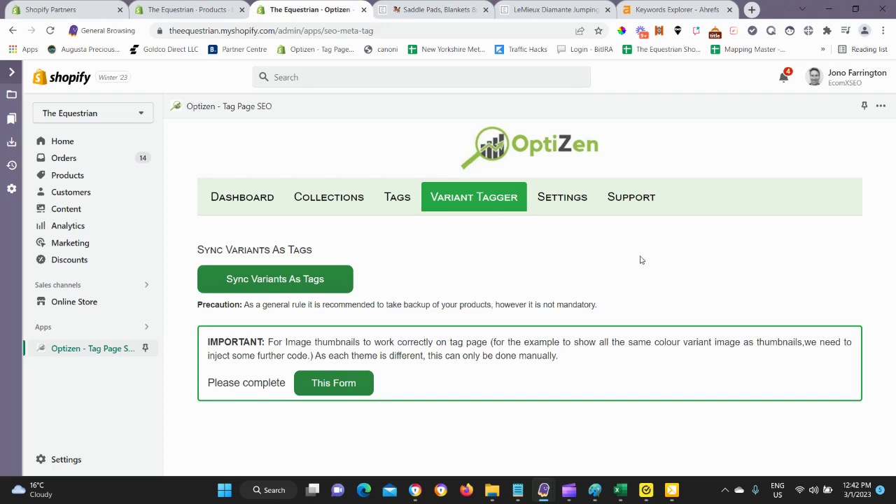
pyautogui.click(208, 7)
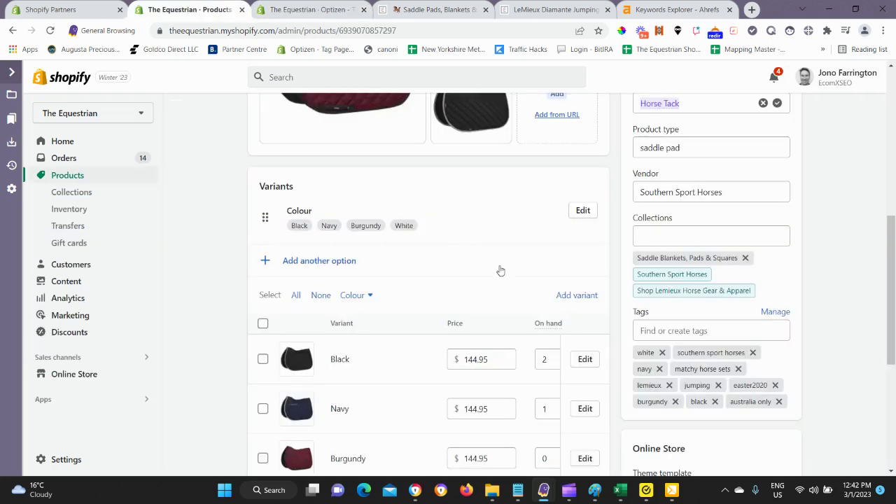
pyautogui.scroll(-1, 540, 266)
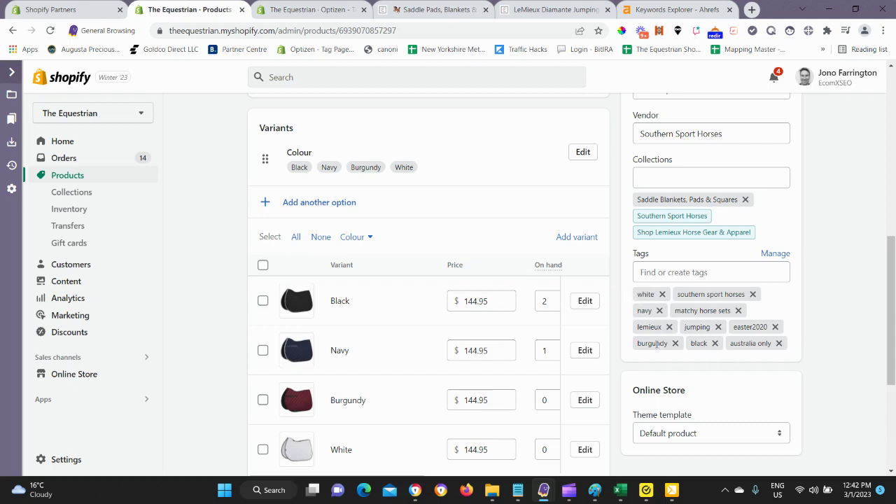
pyautogui.scroll(-3, 420, 319)
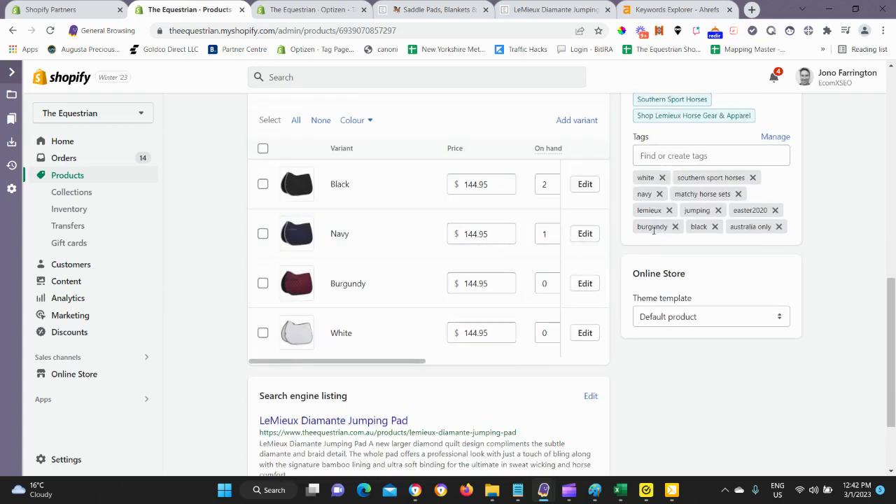
pyautogui.scroll(3, 592, 322)
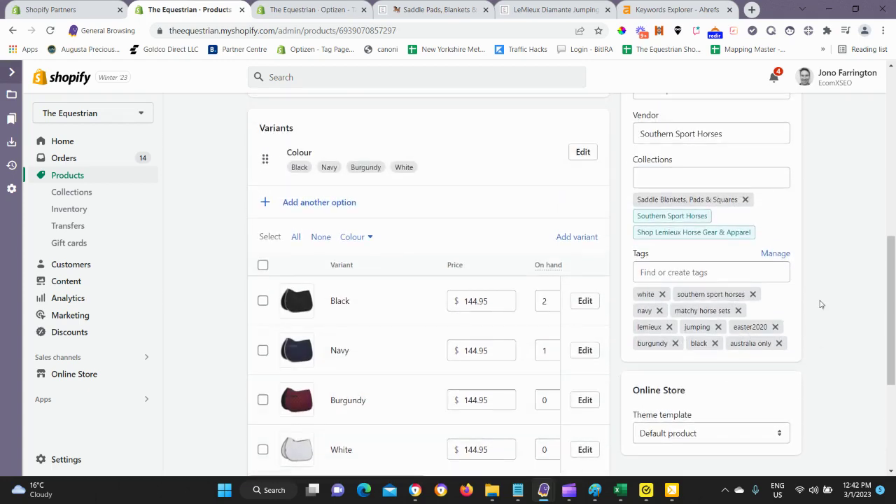
# - Return to Optizen and open its Tags list of tag pages
pyautogui.click(284, 9)
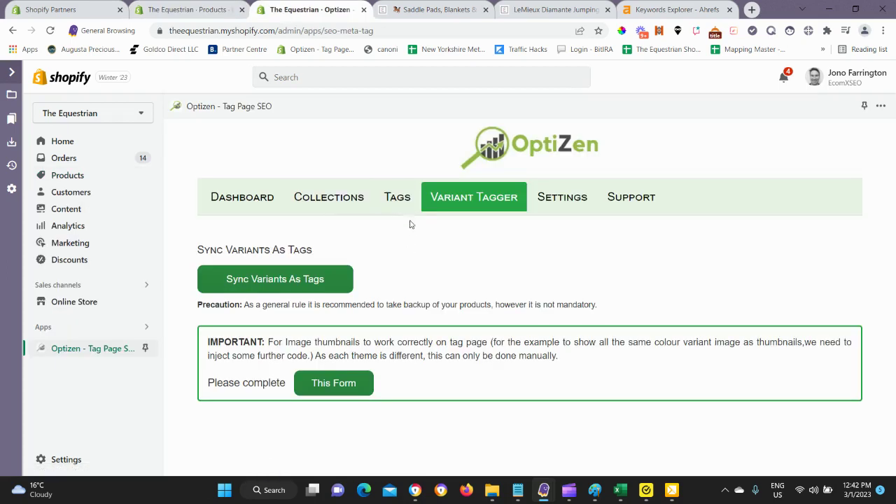
pyautogui.click(210, 14)
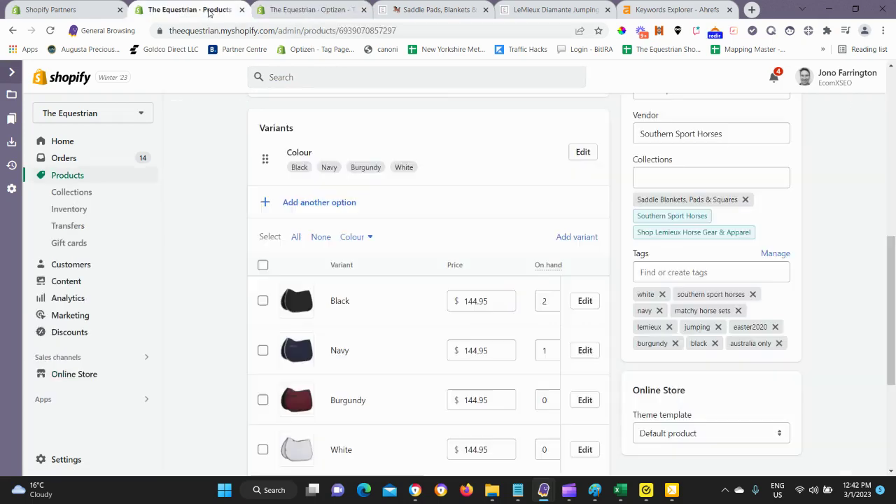
pyautogui.click(329, 16)
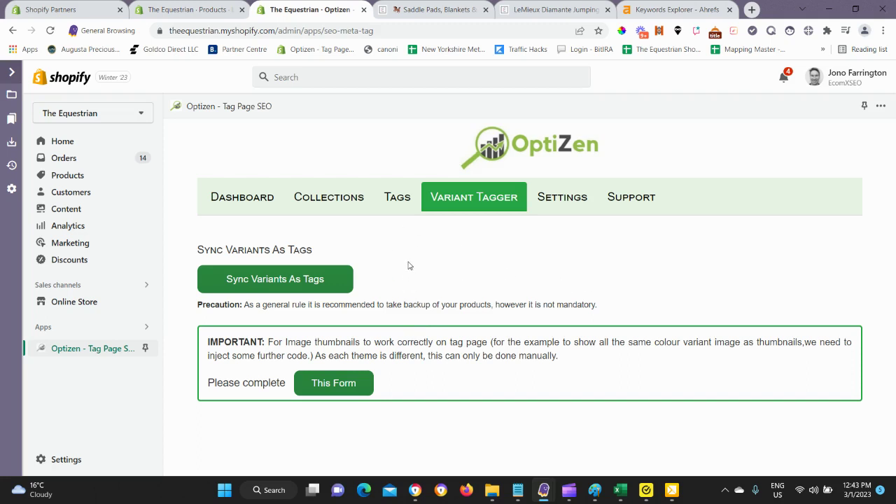
pyautogui.click(401, 203)
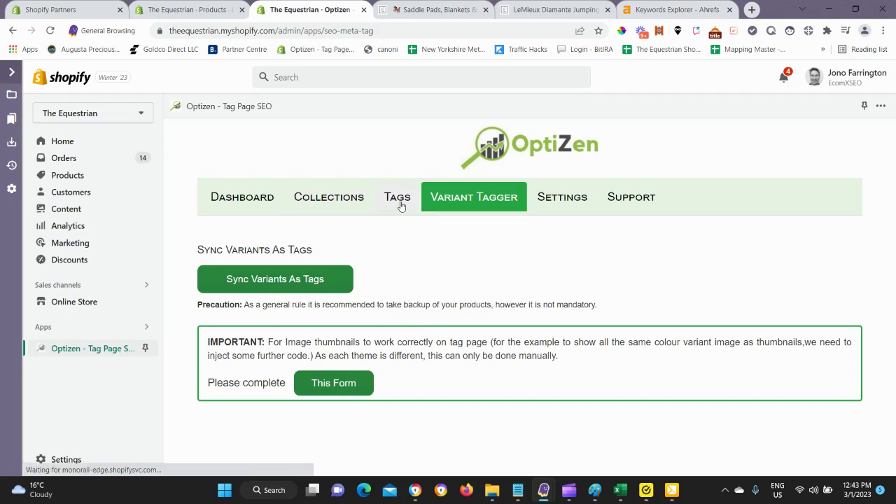
# - View the jumping pad's storefront Colour dropdown options, then go back to the saddle pads collection
pyautogui.click(437, 12)
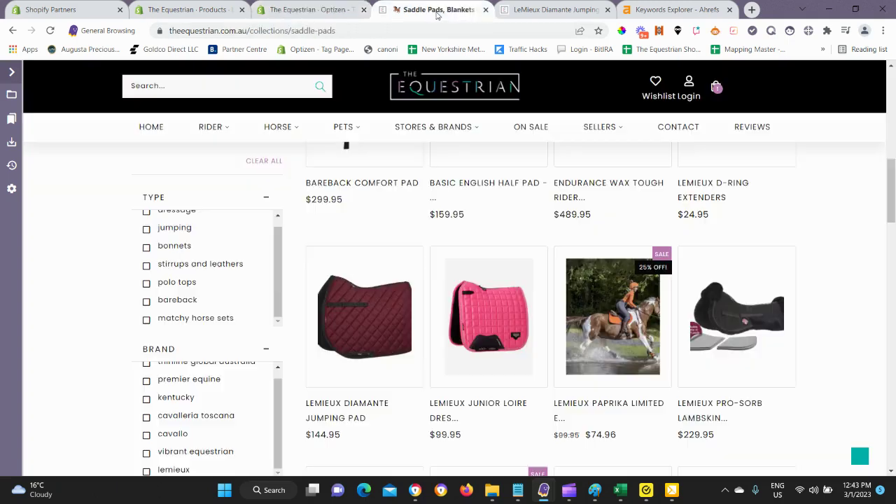
pyautogui.click(532, 10)
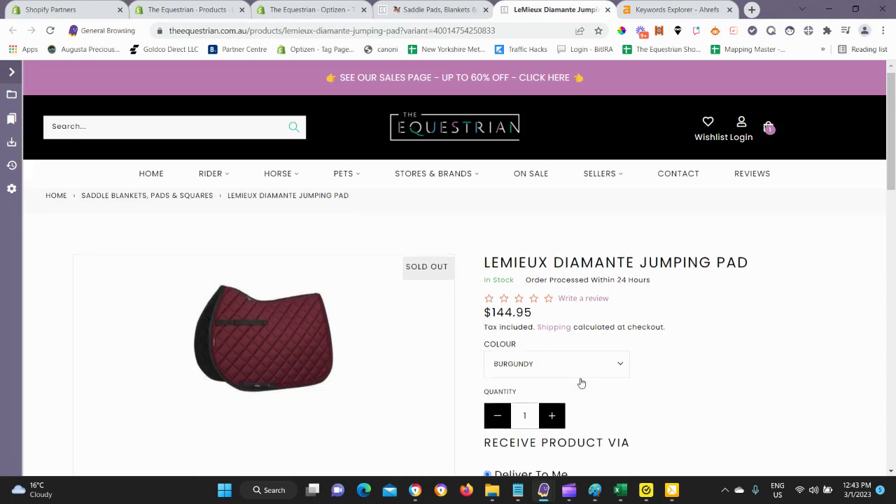
pyautogui.scroll(-2, 574, 350)
pyautogui.click(549, 268)
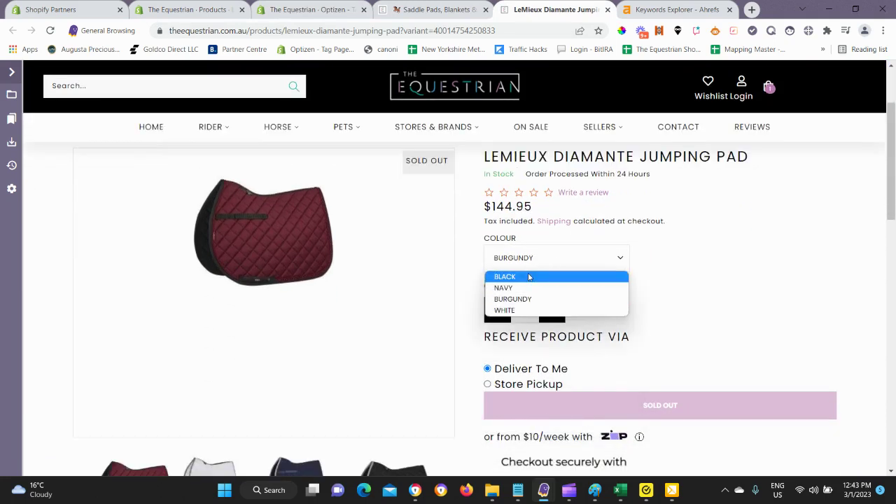
pyautogui.click(420, 10)
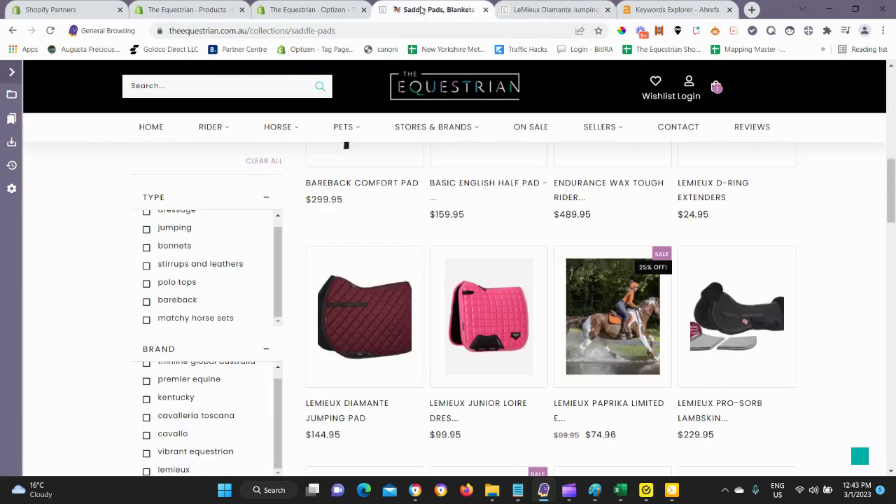
# - Search Optizen tag pages for tag 'black' on 'pad' collections like Saddle Blankets, Pads & Squares
pyautogui.click(292, 12)
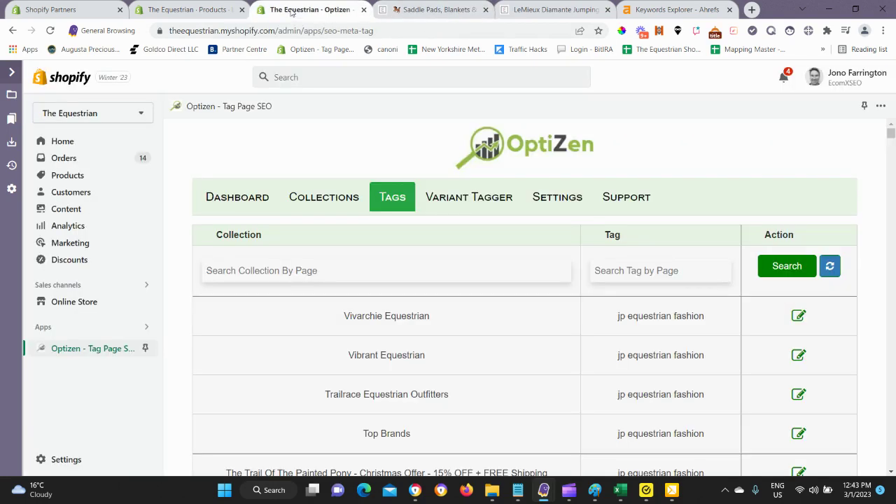
pyautogui.click(628, 271)
pyautogui.write('black')
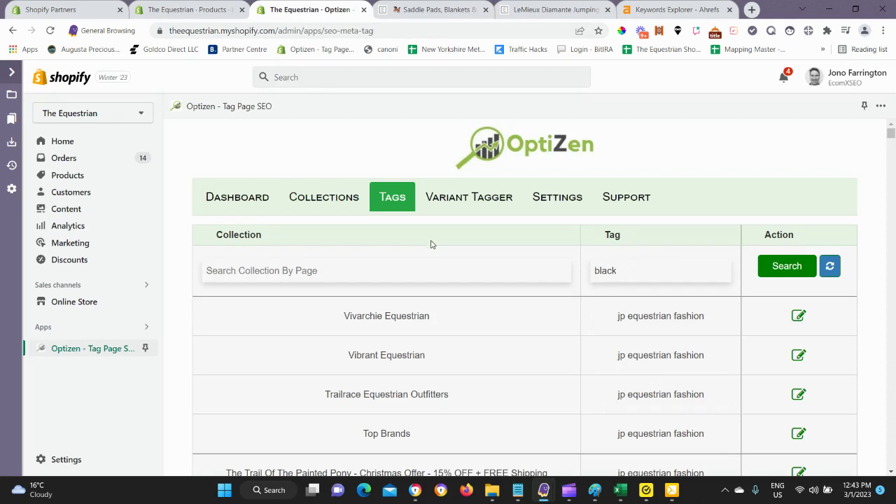
pyautogui.click(406, 266)
pyautogui.write('pad')
pyautogui.click(792, 274)
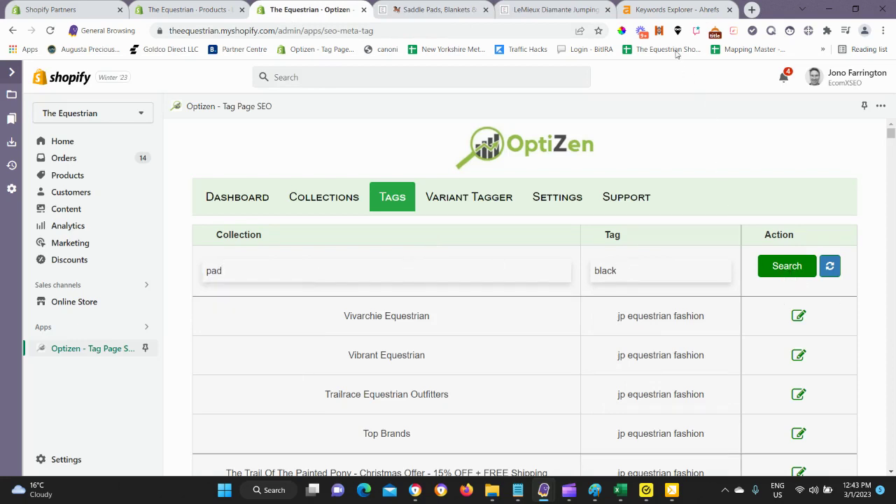
pyautogui.click(669, 9)
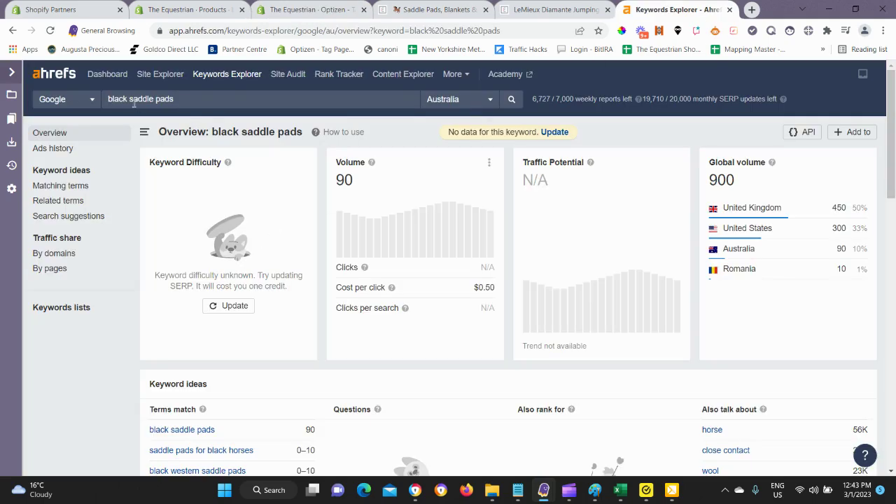
pyautogui.click(295, 9)
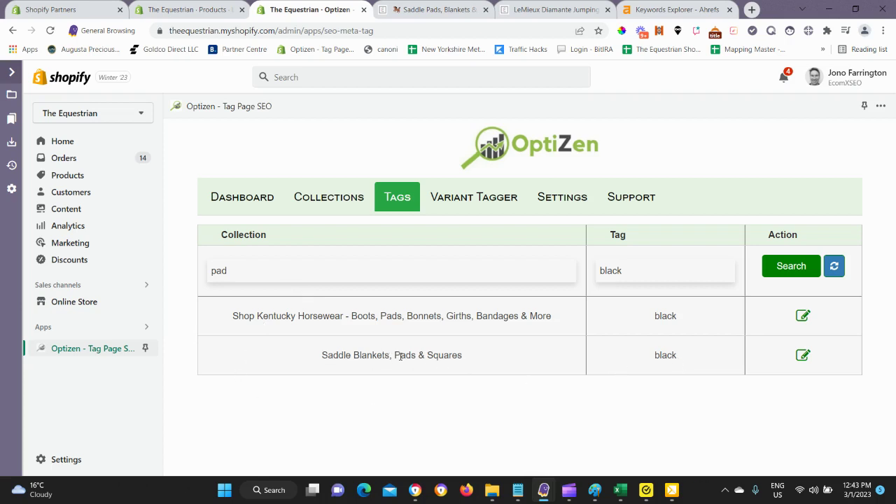
pyautogui.click(804, 355)
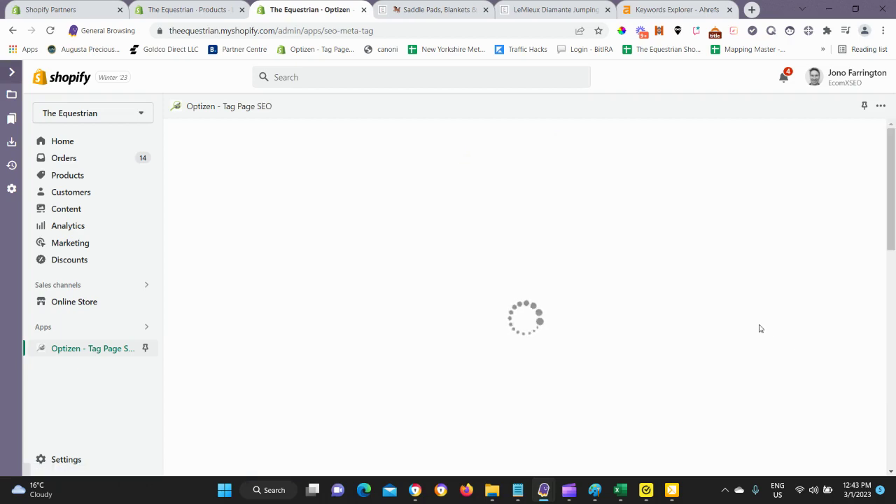
pyautogui.scroll(-1, 409, 302)
pyautogui.scroll(-2, 413, 294)
pyautogui.scroll(3, 418, 286)
pyautogui.moveTo(432, 280); pyautogui.dragTo(184, 279)
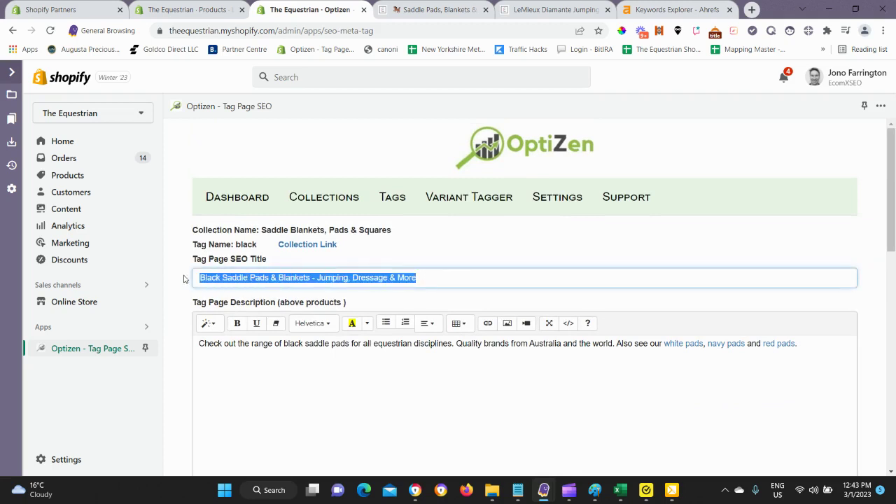
pyautogui.scroll(-3, 399, 299)
pyautogui.scroll(-3, 348, 337)
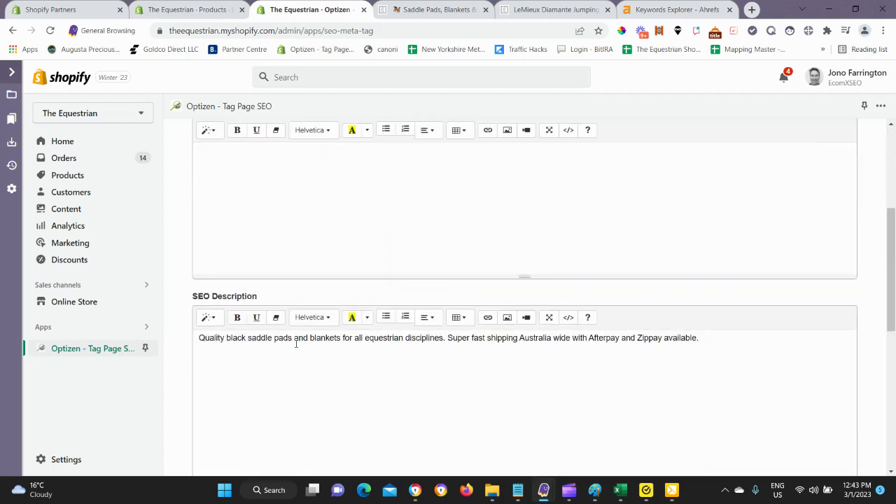
pyautogui.scroll(-5, 396, 360)
pyautogui.scroll(-2, 324, 326)
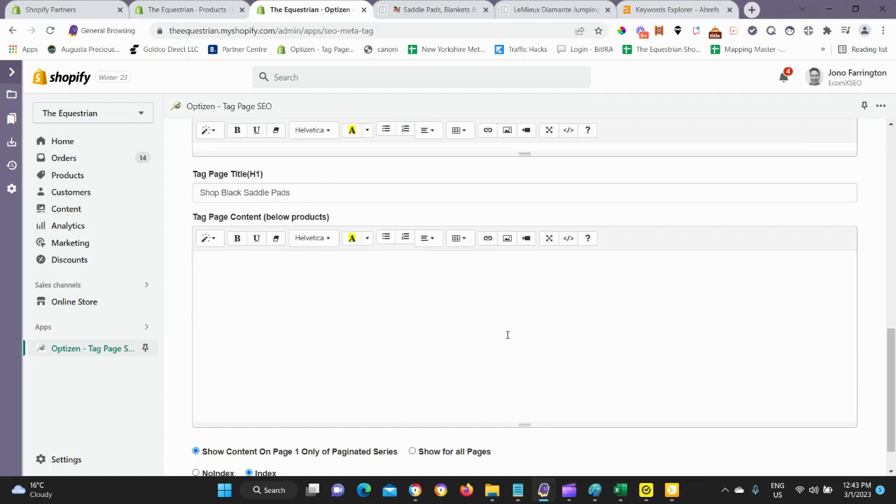
pyautogui.scroll(-1, 365, 329)
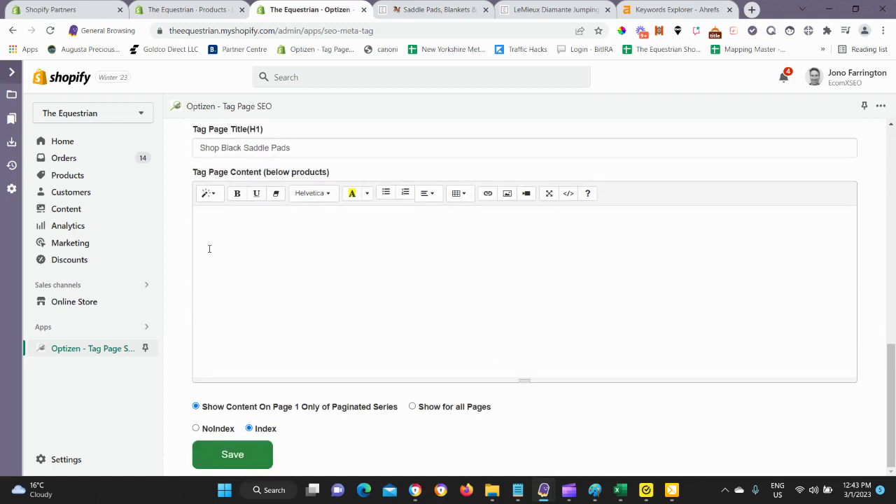
pyautogui.scroll(1, 301, 441)
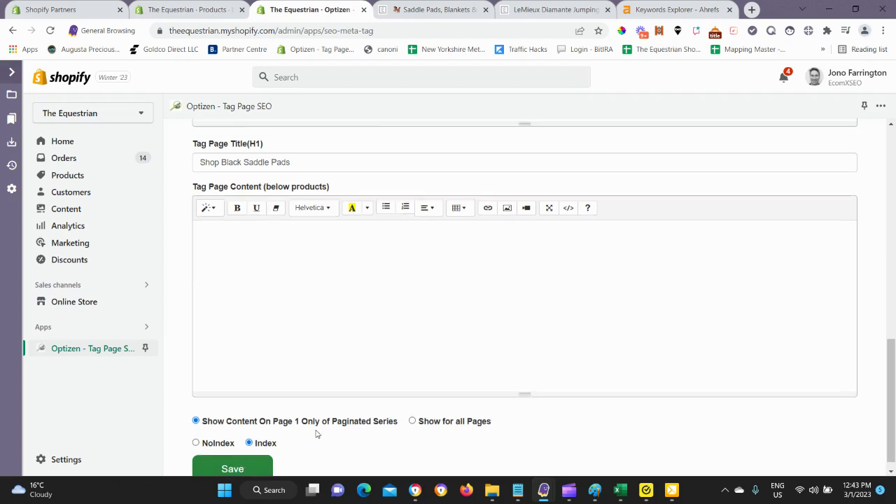
pyautogui.hotkey('shift', 'Tab')
pyautogui.hotkey('shift', 'Tab')
pyautogui.hotkey('shift', 'Tab')
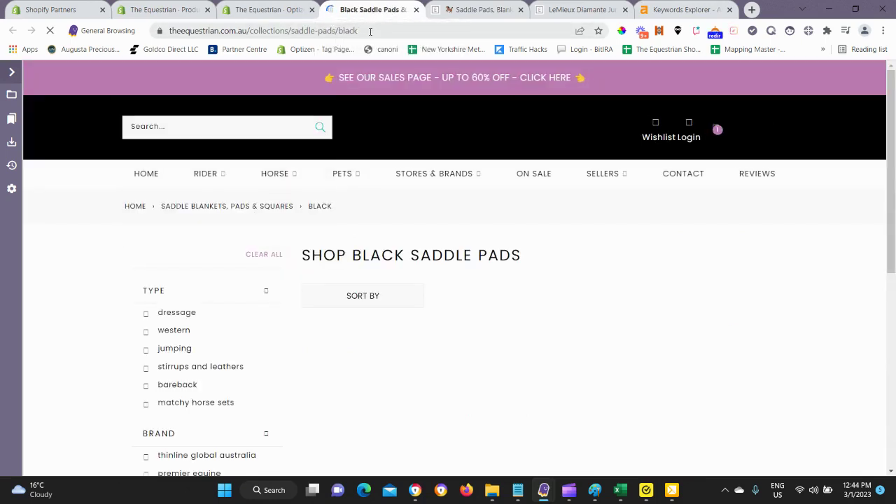
# - Check the live black saddle pads tag page's H1, description and thumbnails, then view the LeMieux pad
pyautogui.doubleClick(343, 31)
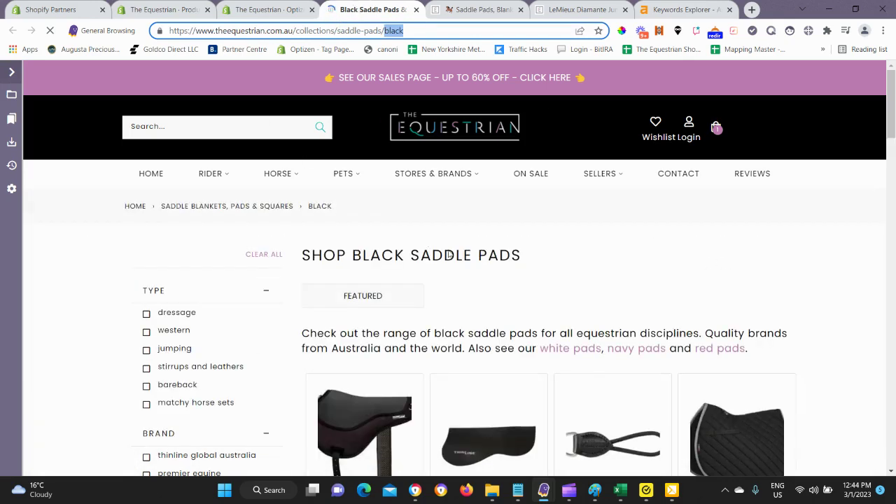
pyautogui.scroll(-2, 437, 255)
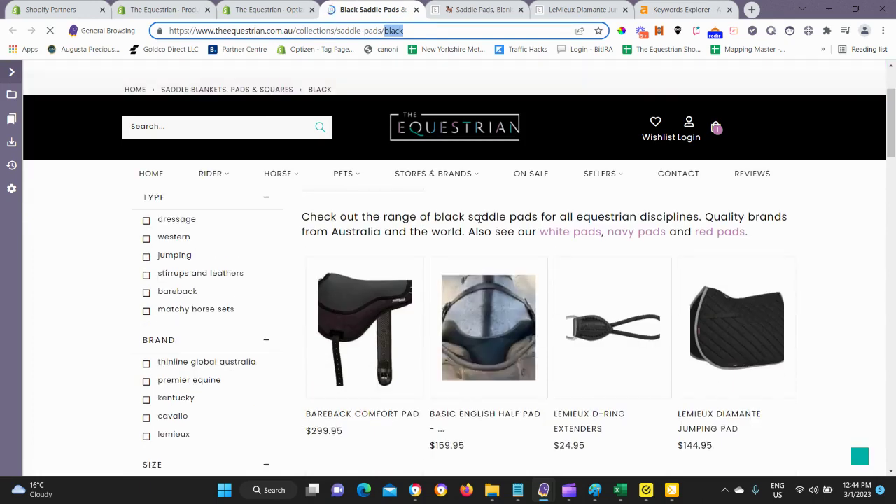
pyautogui.scroll(-2, 819, 259)
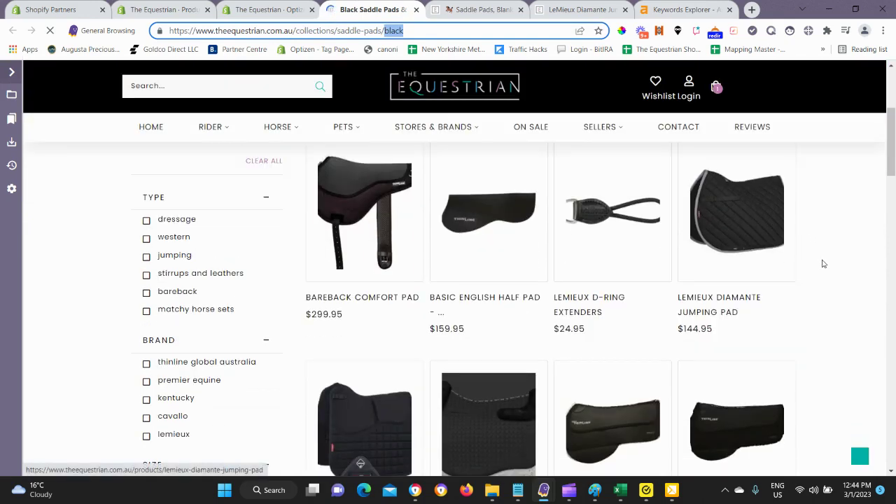
pyautogui.scroll(2, 823, 262)
pyautogui.scroll(-2, 821, 260)
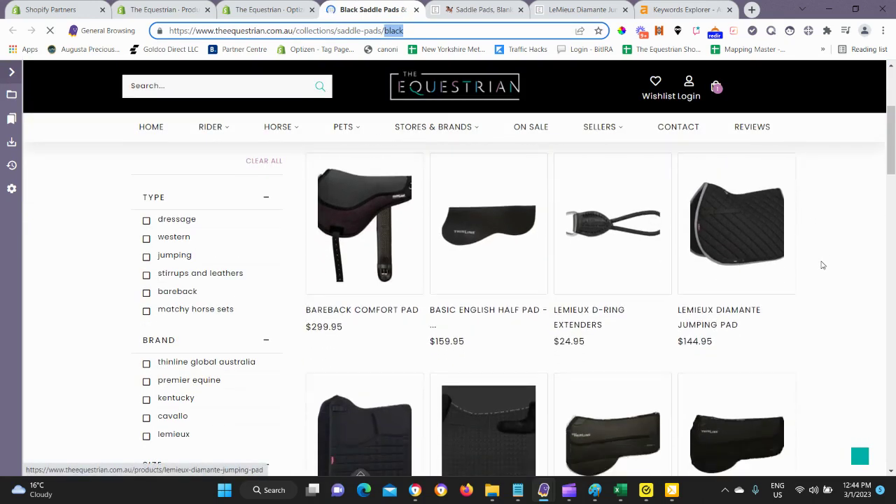
pyautogui.scroll(-2, 855, 291)
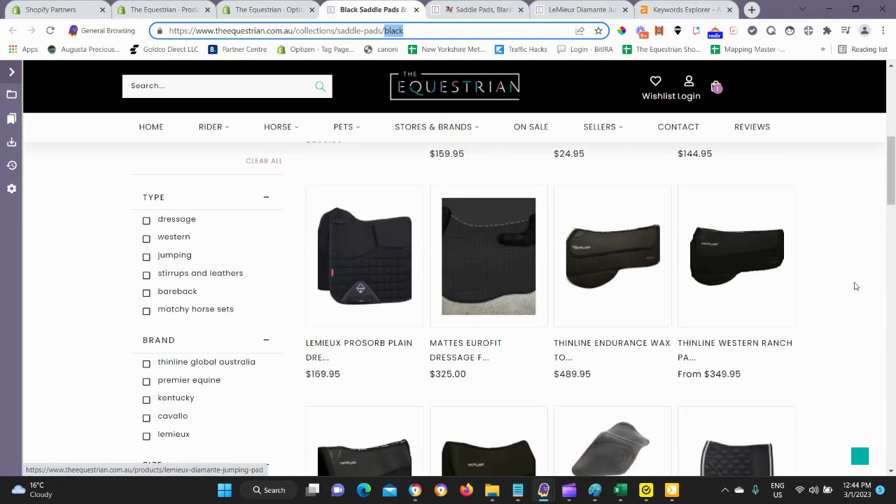
pyautogui.scroll(-1, 853, 289)
pyautogui.scroll(3, 847, 287)
pyautogui.scroll(1, 836, 294)
pyautogui.scroll(1, 826, 301)
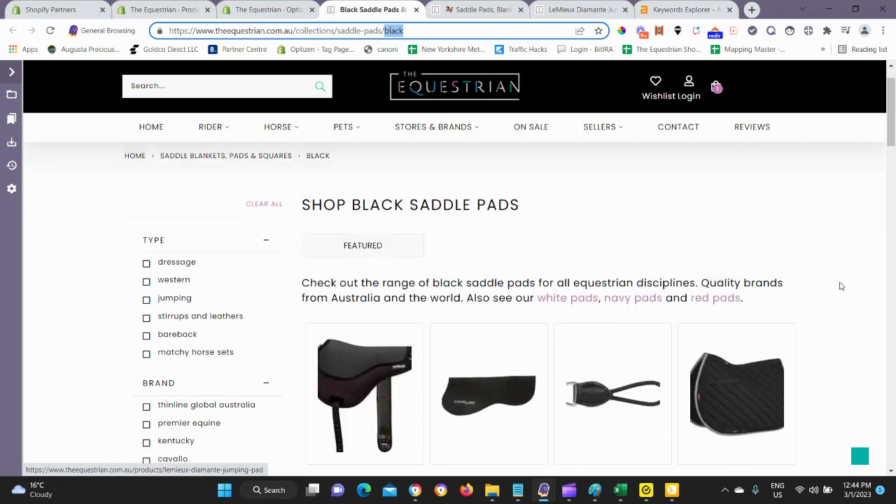
pyautogui.scroll(-1, 818, 307)
pyautogui.scroll(-1, 816, 306)
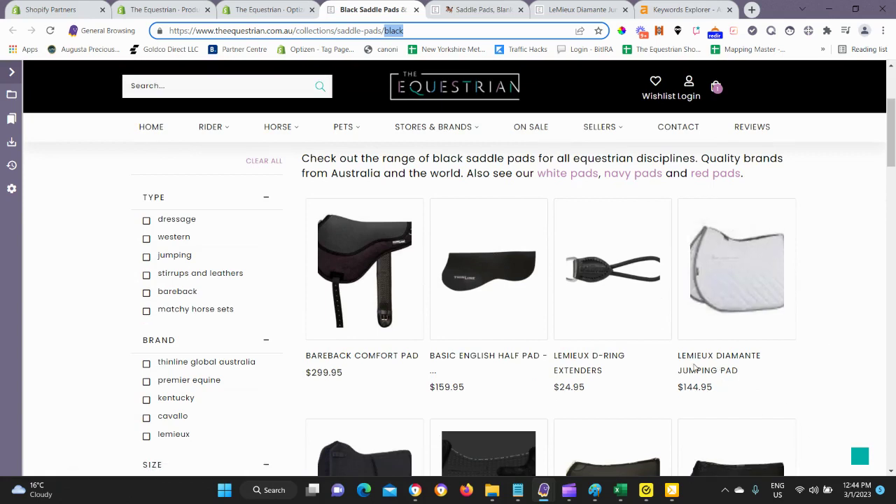
pyautogui.hotkey('ctrl', 'Tab')
pyautogui.hotkey('ctrl', 'Tab')
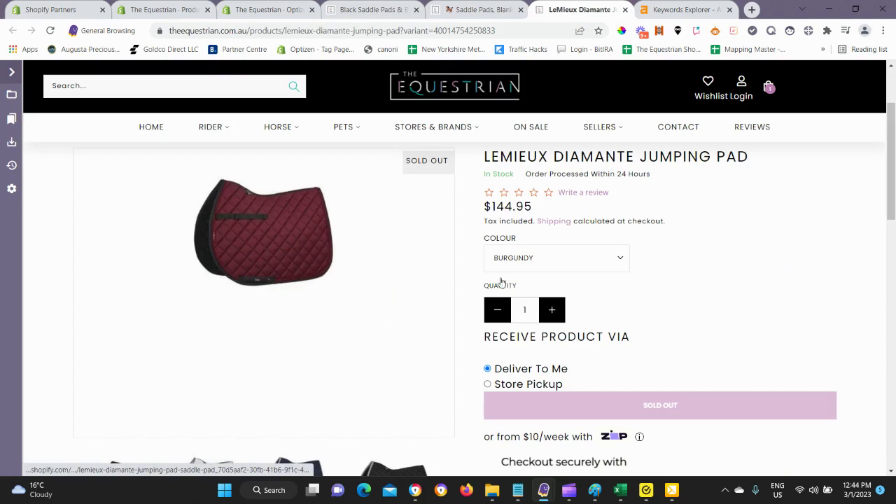
# - Return to the Black Saddle Pads tag page, now showing the LeMieux pad in black
pyautogui.click(462, 11)
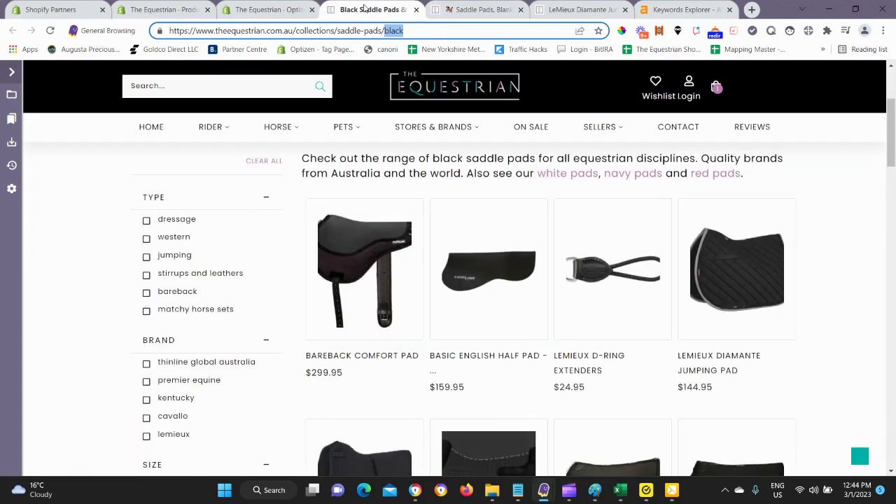
pyautogui.scroll(-3, 91, 277)
pyautogui.scroll(-3, 88, 277)
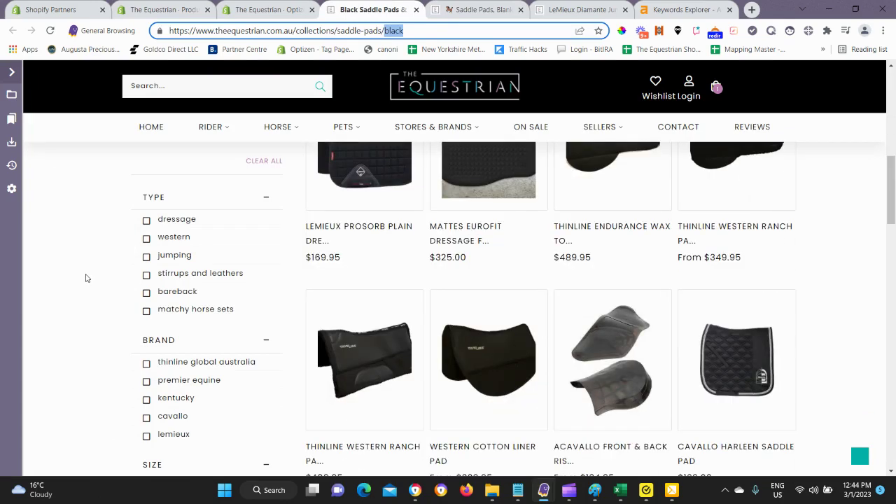
pyautogui.scroll(2, 85, 279)
pyautogui.scroll(5, 85, 278)
pyautogui.scroll(-1, 100, 274)
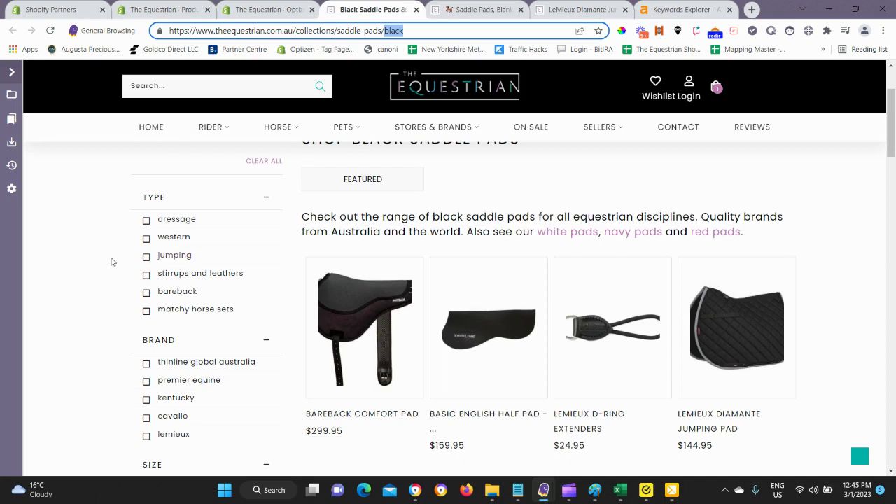
pyautogui.scroll(-1, 105, 261)
pyautogui.scroll(-1, 105, 261)
pyautogui.scroll(-1, 103, 261)
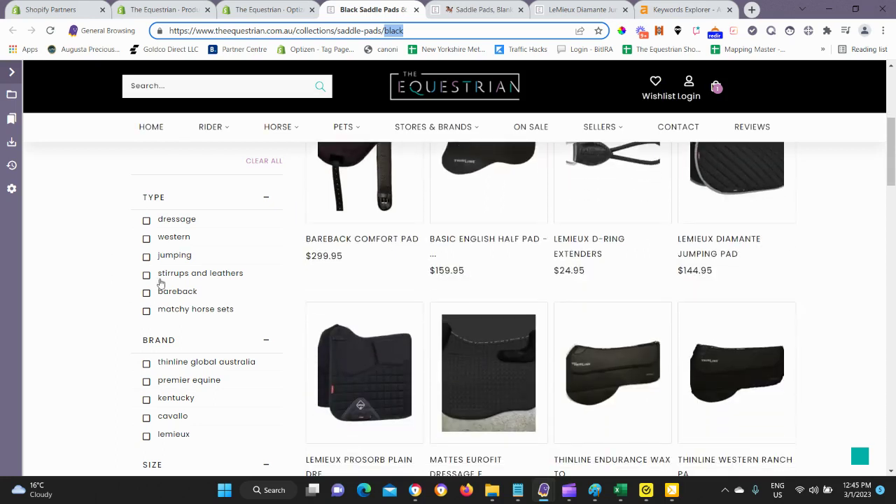
pyautogui.scroll(3, 105, 294)
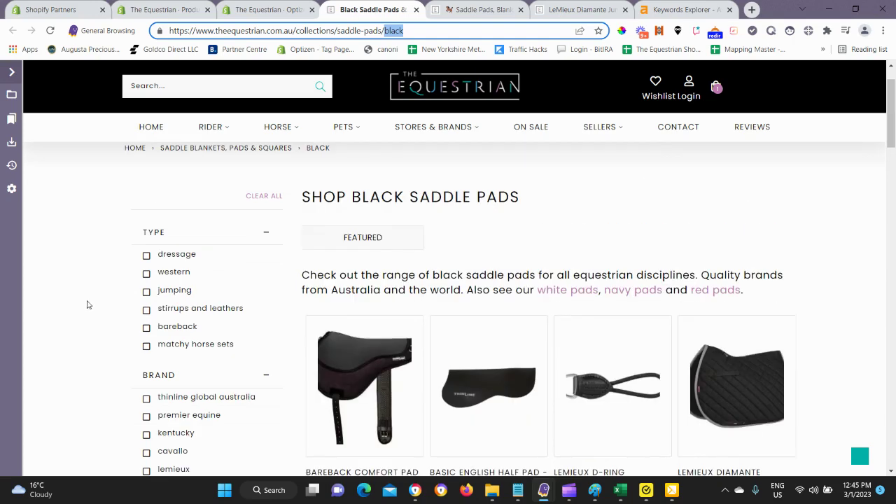
pyautogui.scroll(-1, 91, 304)
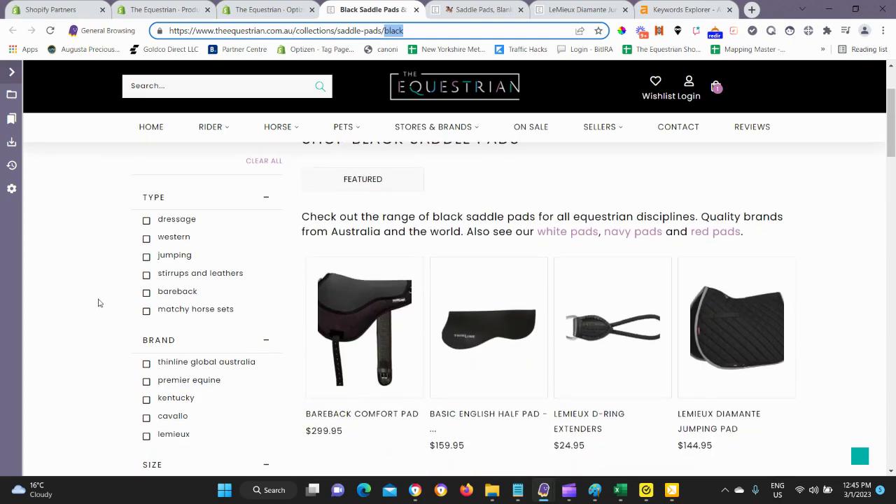
pyautogui.scroll(-1, 92, 289)
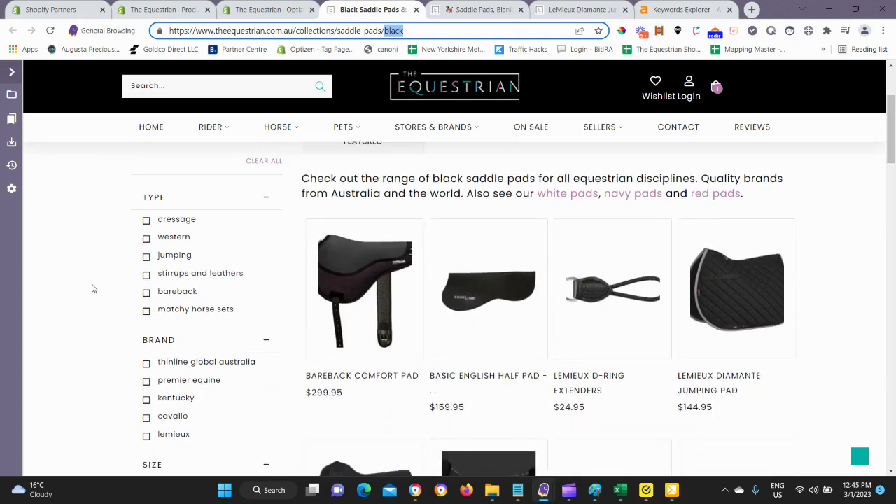
pyautogui.scroll(-1, 92, 289)
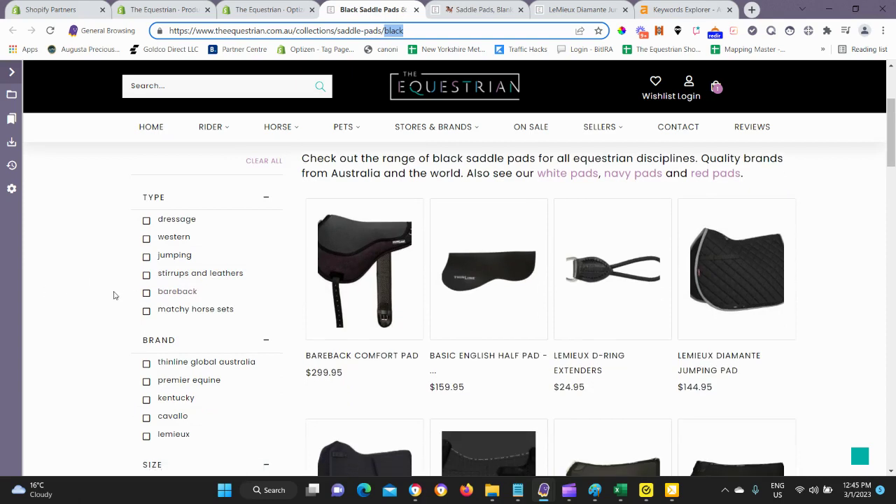